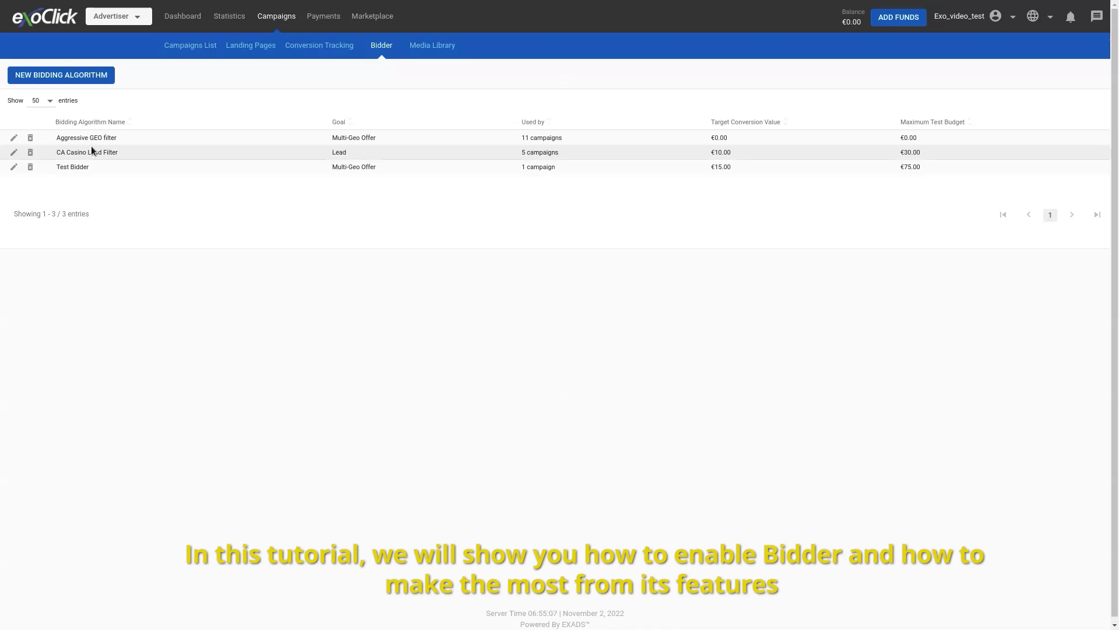
Step: Create a bidding algorithm named 'New Bidder' with Automatic Bidding Optimization and Blocking Rules on, then view conversion goals
left_click(88, 79)
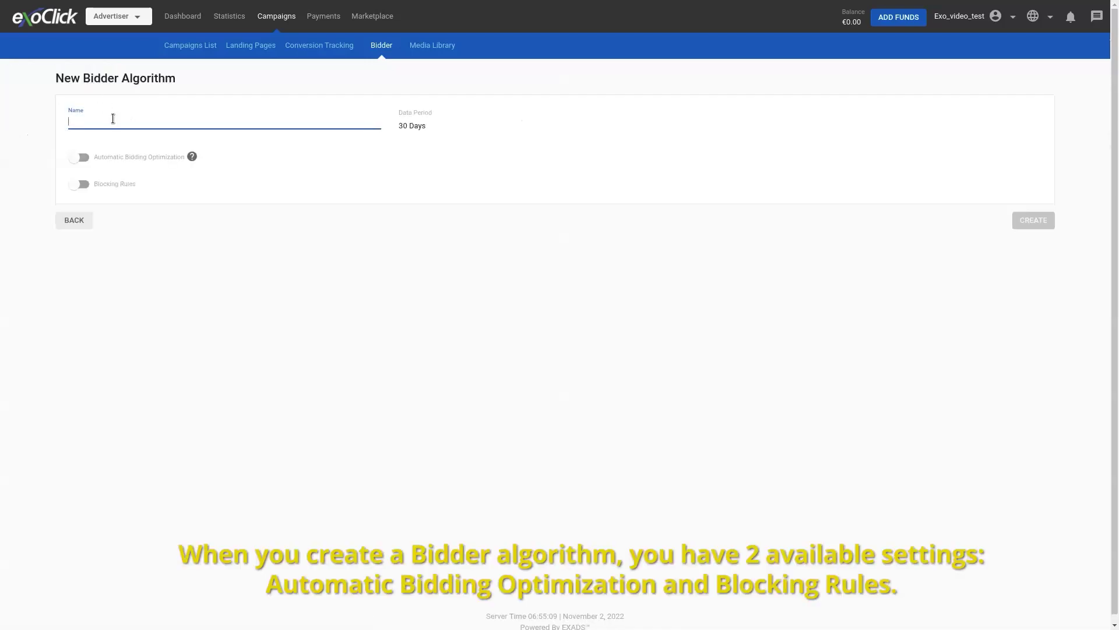
type("New Bidder")
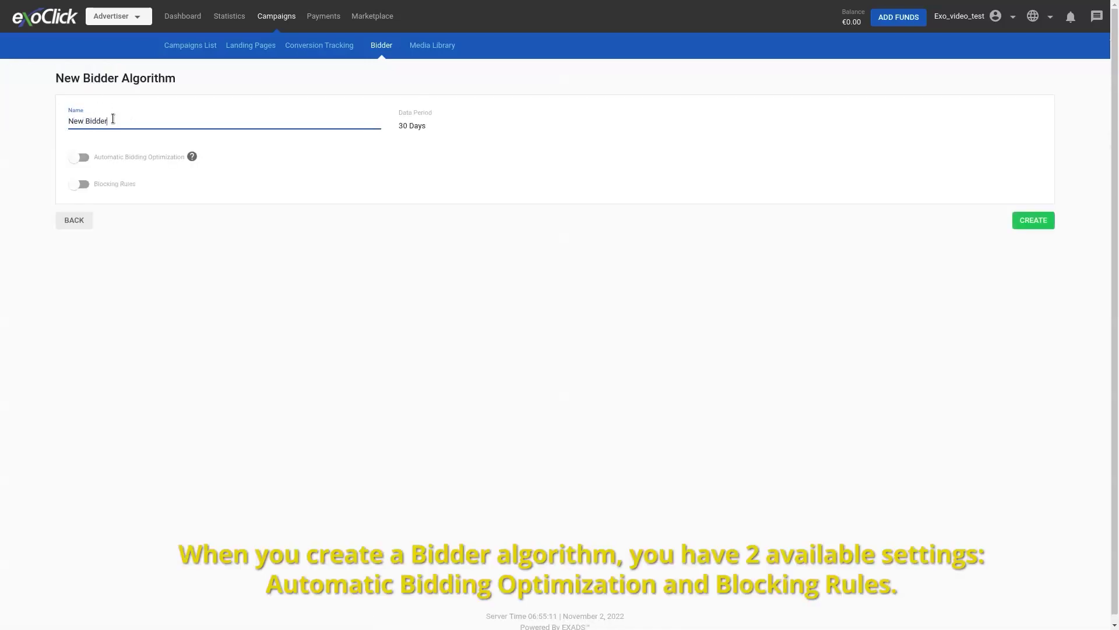
left_click(79, 158)
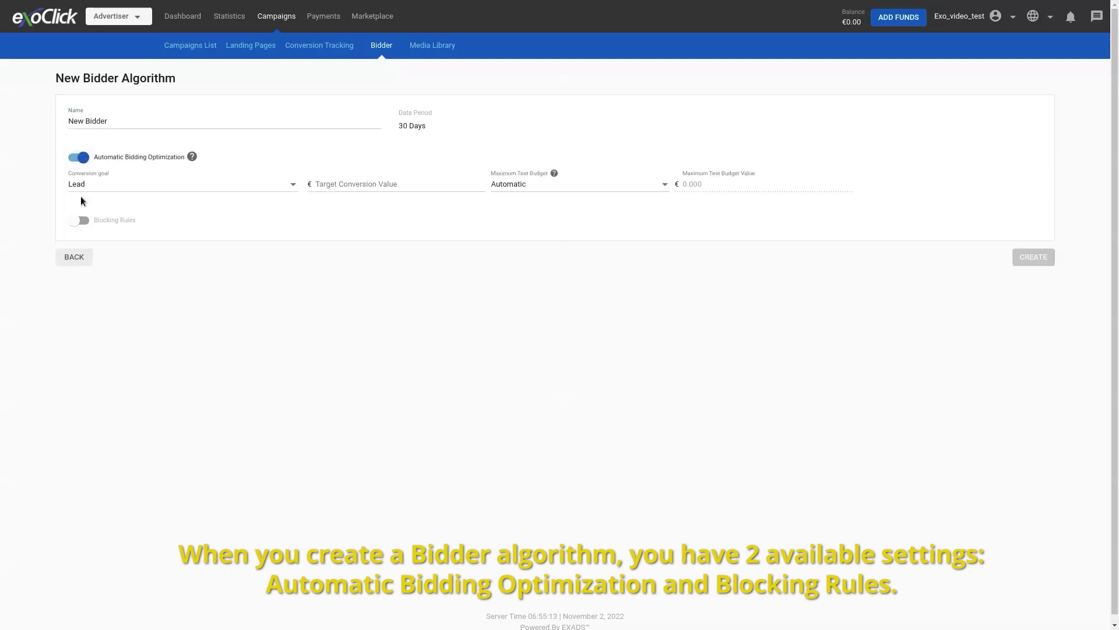
left_click(80, 221)
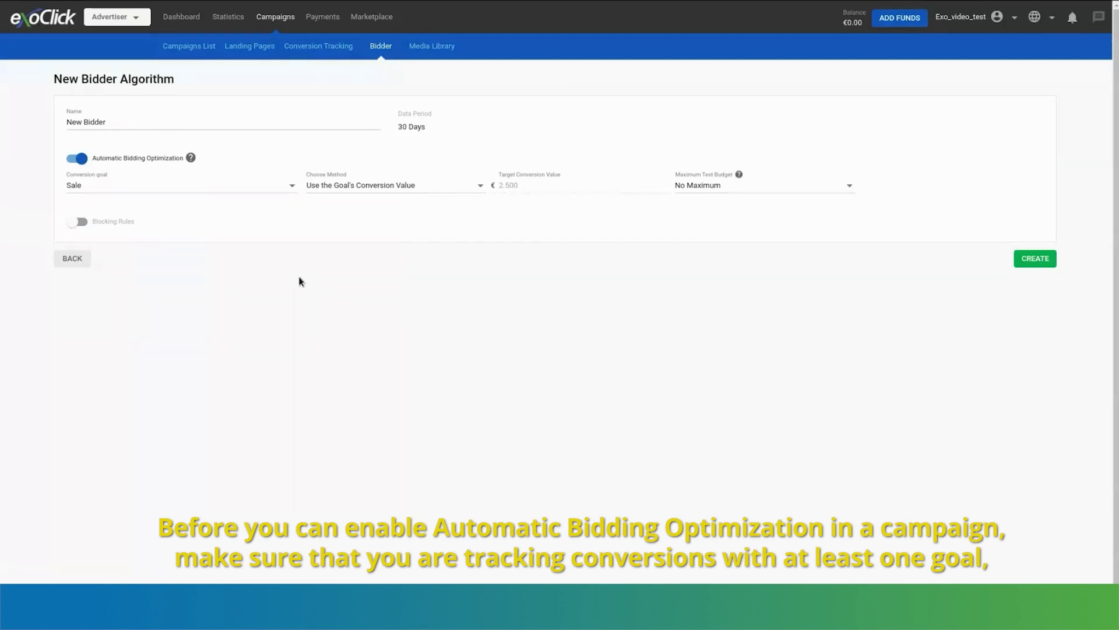
left_click(285, 193)
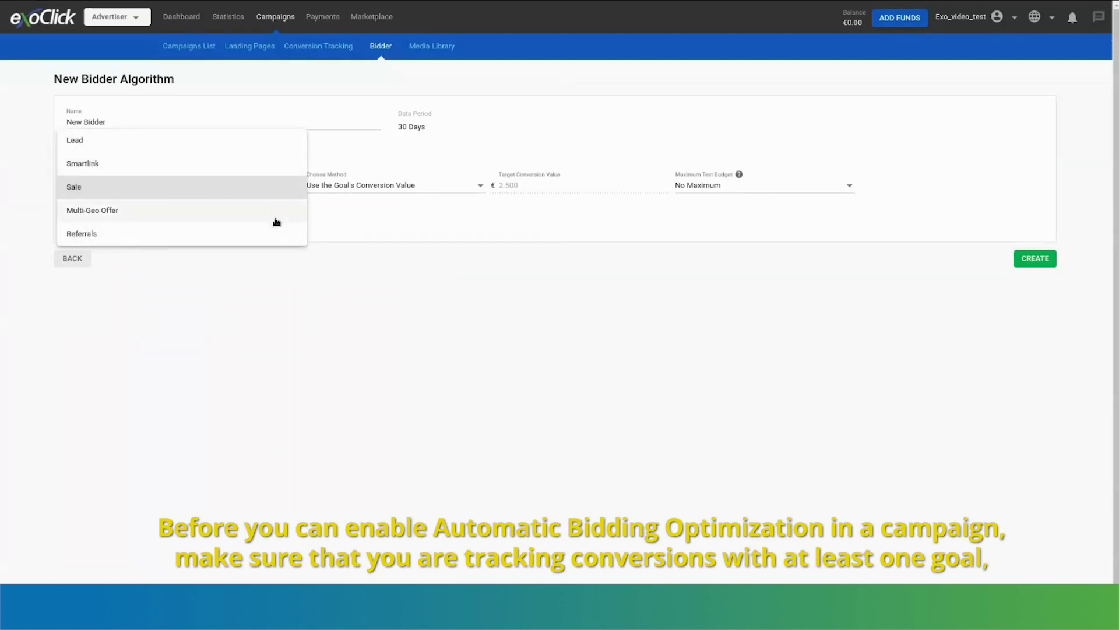
left_click(314, 308)
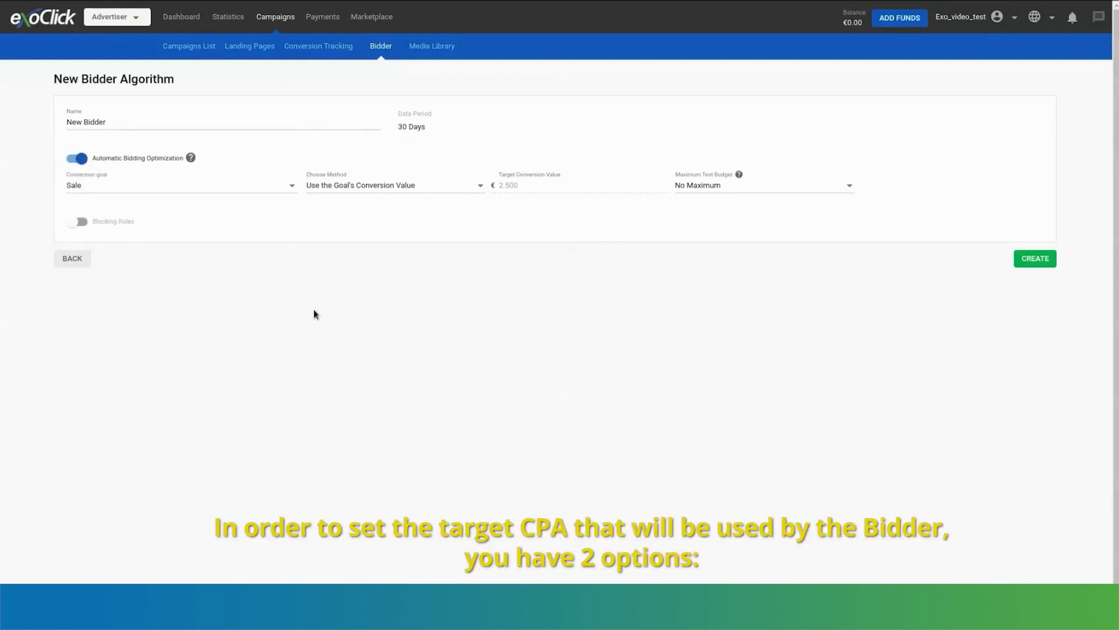
left_click(352, 187)
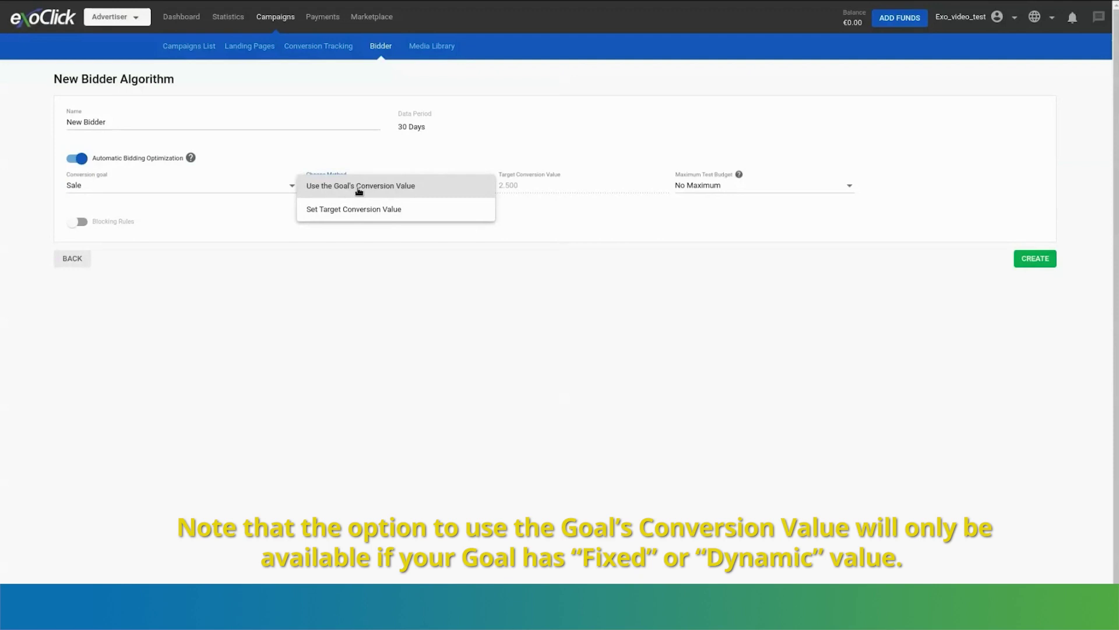
left_click(371, 253)
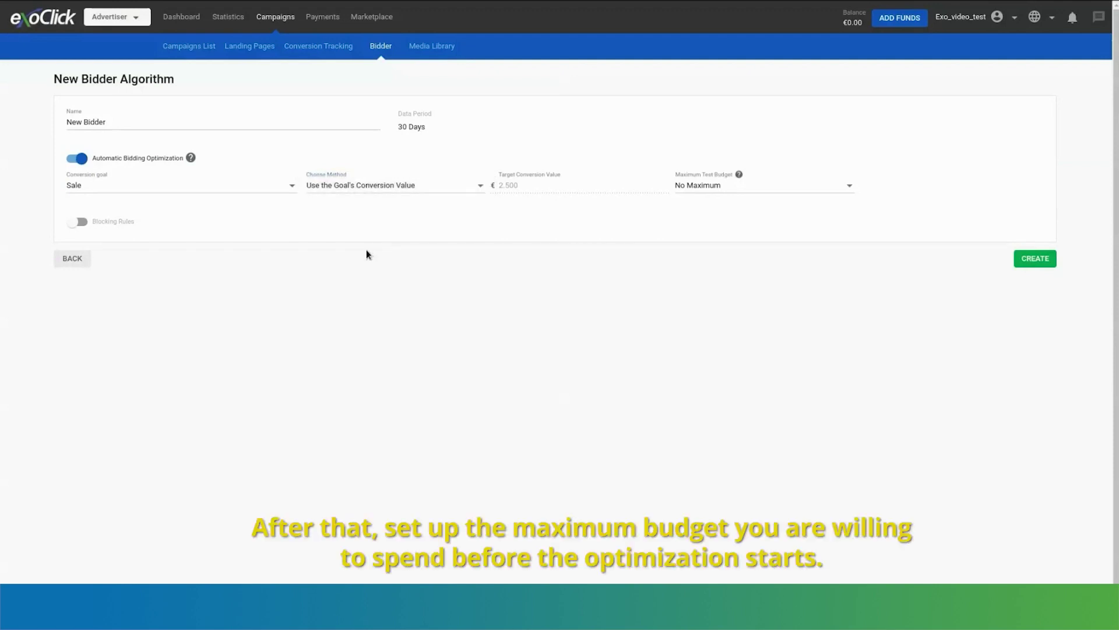
left_click(696, 188)
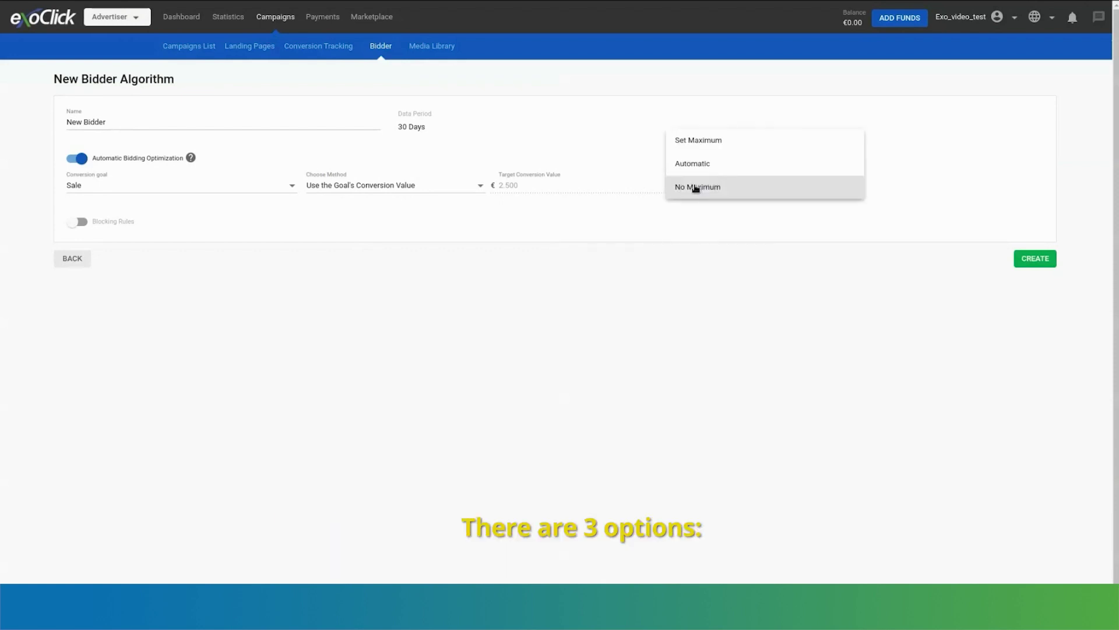
left_click(701, 163)
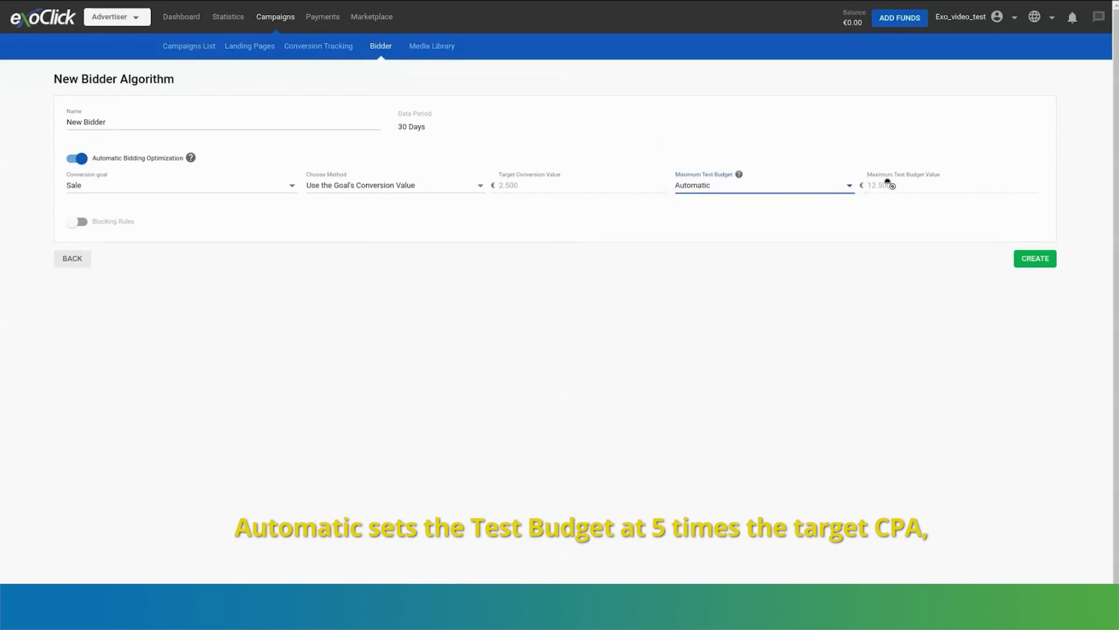
left_click(802, 189)
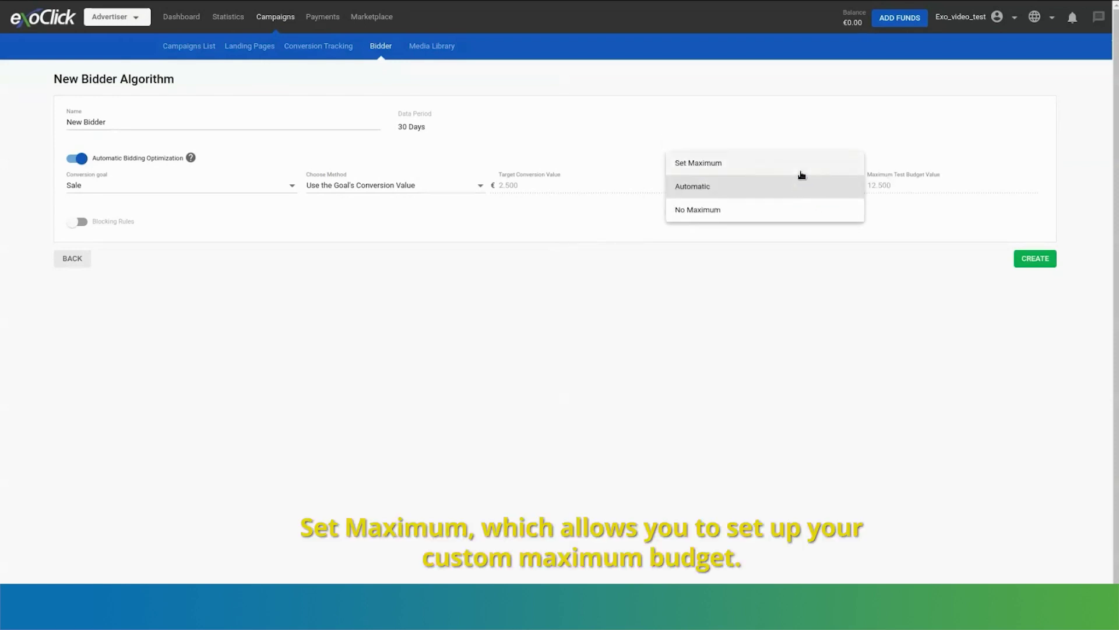
left_click(801, 170)
double_click(909, 185)
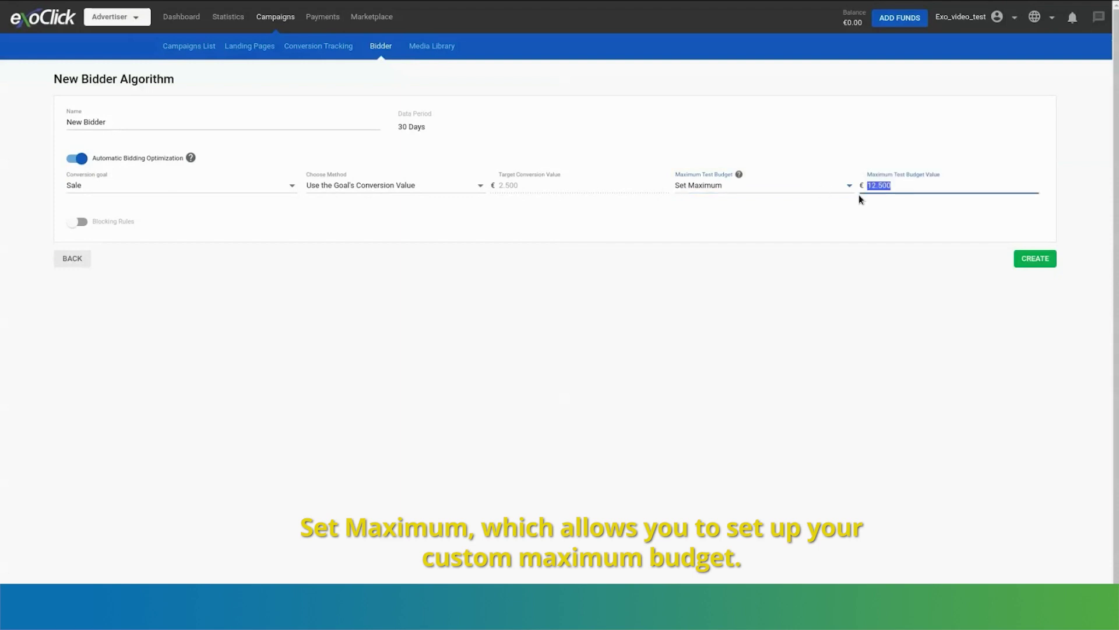
type("20")
left_click(848, 255)
left_click(816, 192)
left_click(808, 233)
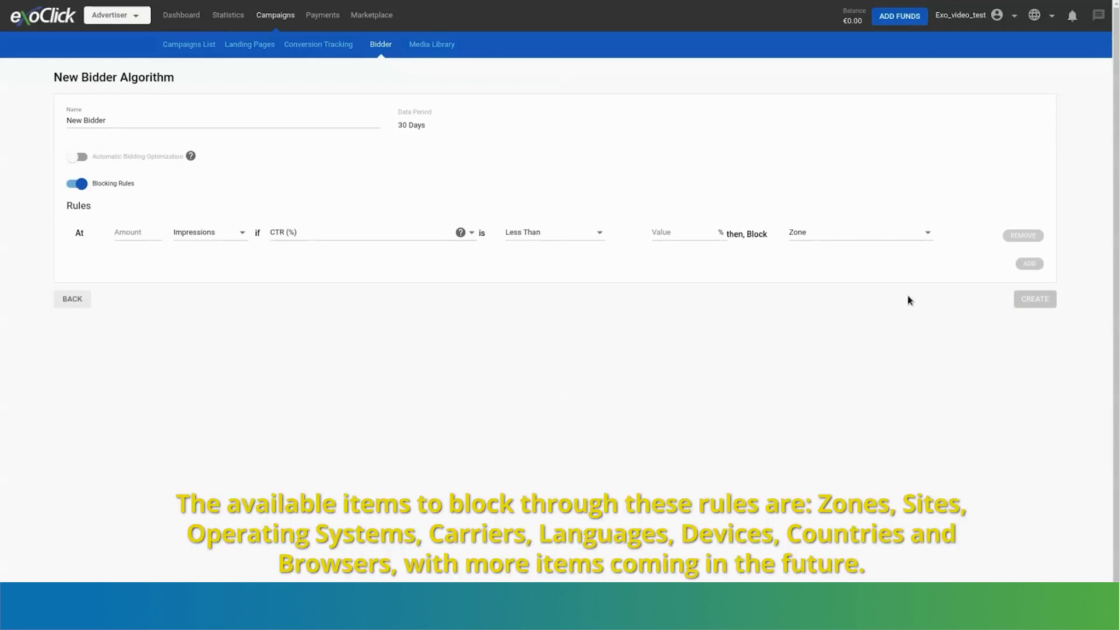
left_click(918, 233)
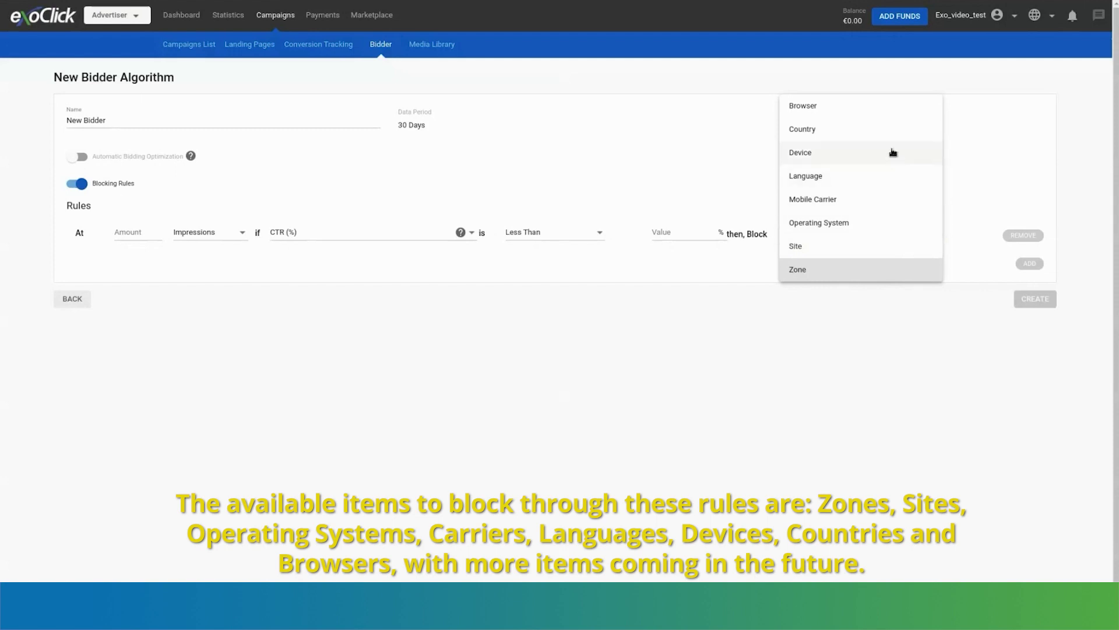
left_click(840, 386)
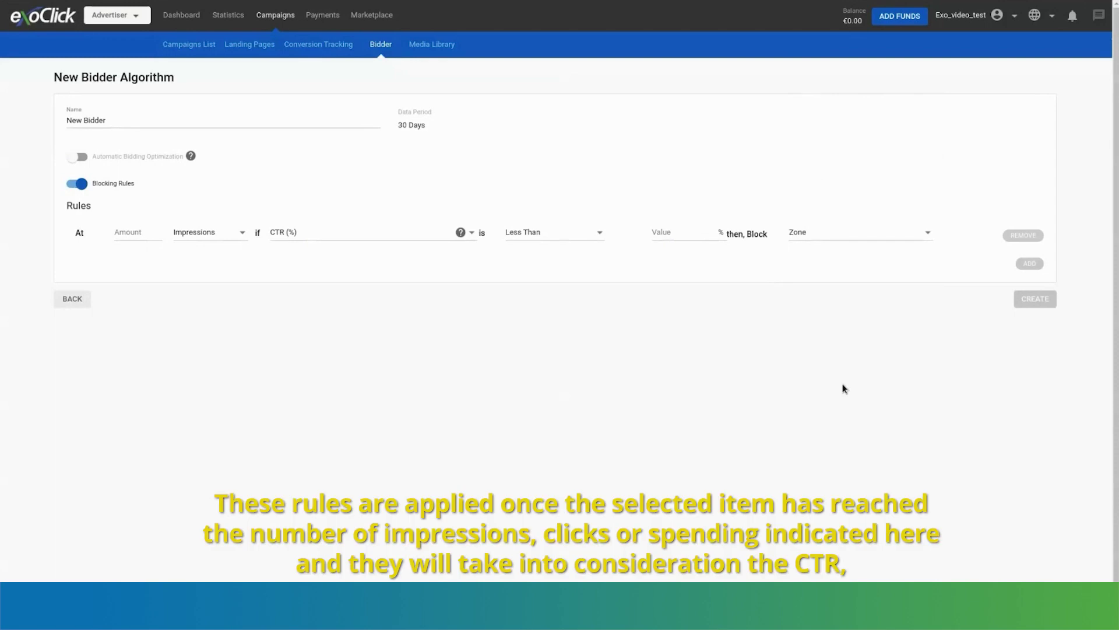
left_click(245, 233)
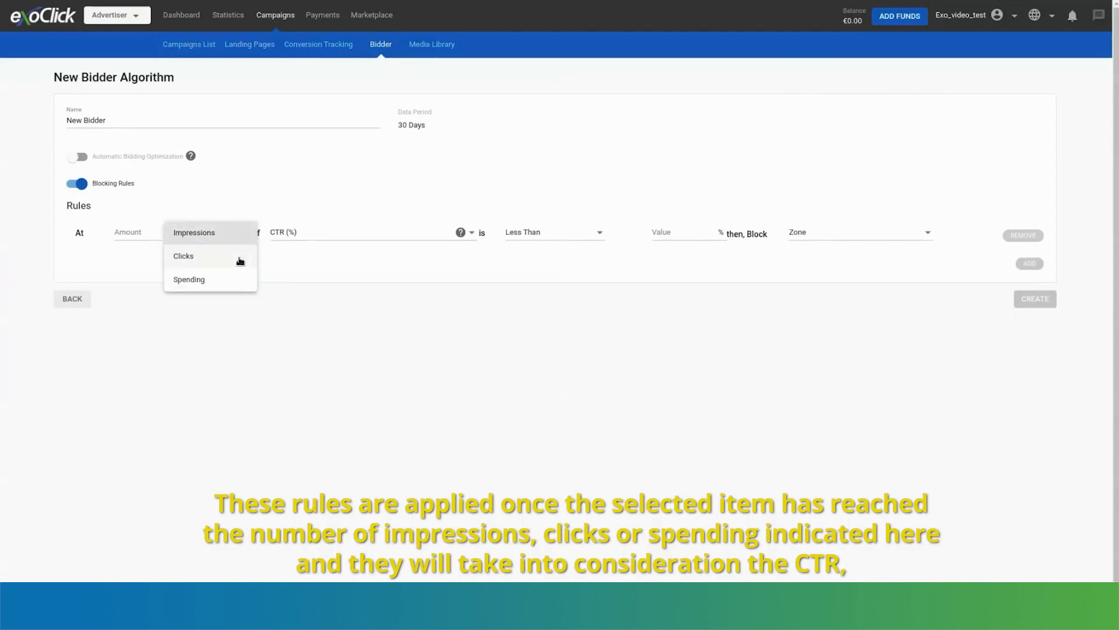
left_click(350, 323)
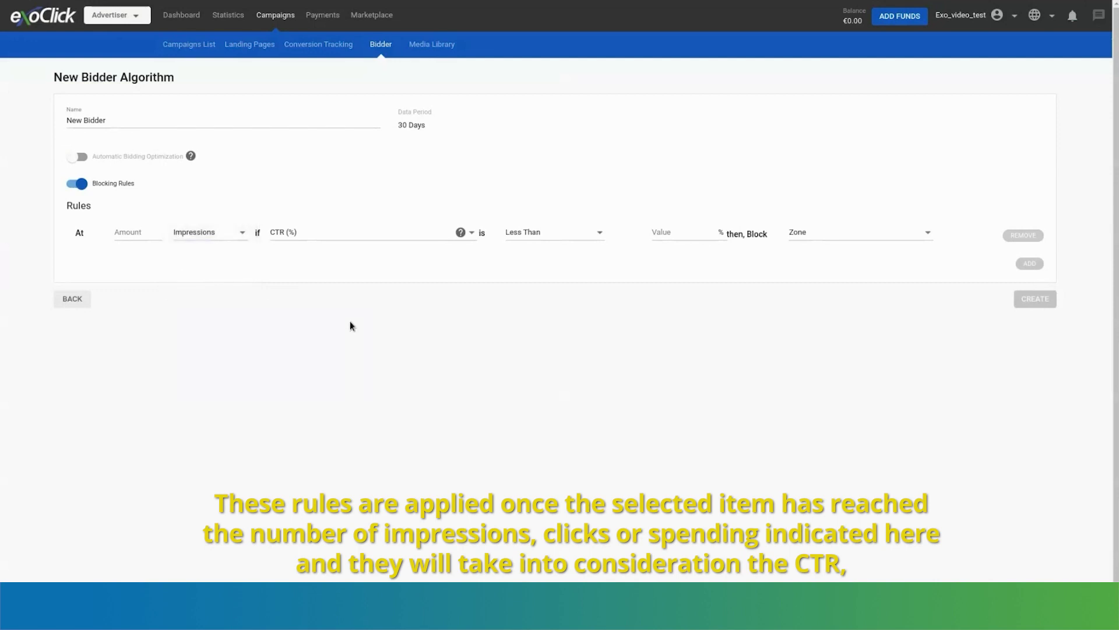
left_click(366, 231)
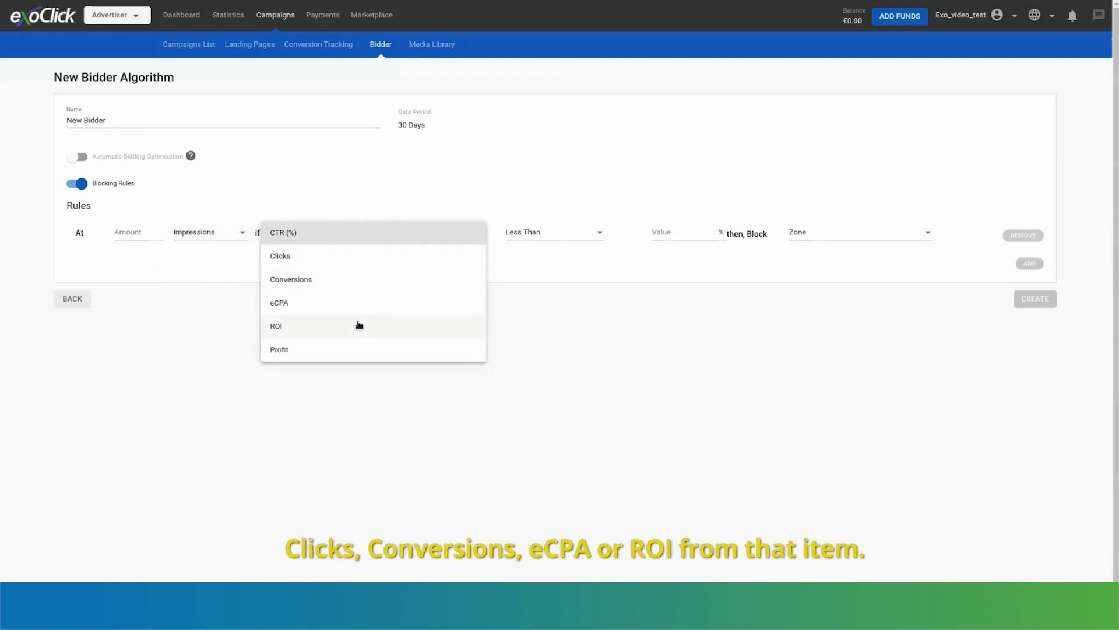
left_click(398, 407)
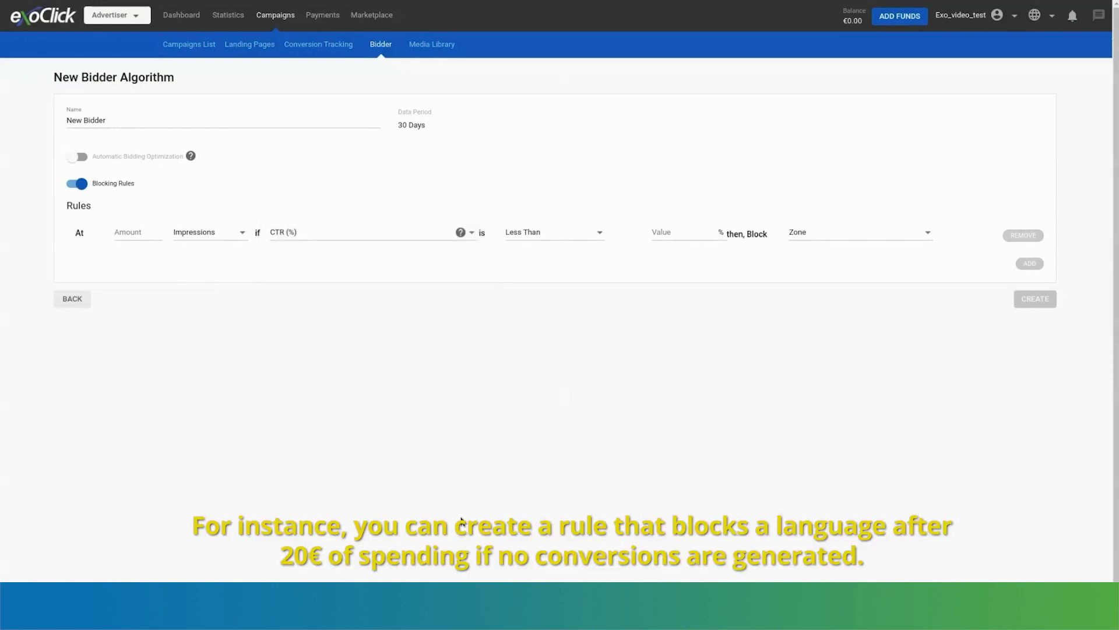
Step: Set the rule to trigger at 20 € Spending, measuring Conversions of the Sale goal
left_click(129, 241)
type("20")
left_click(210, 232)
left_click(219, 277)
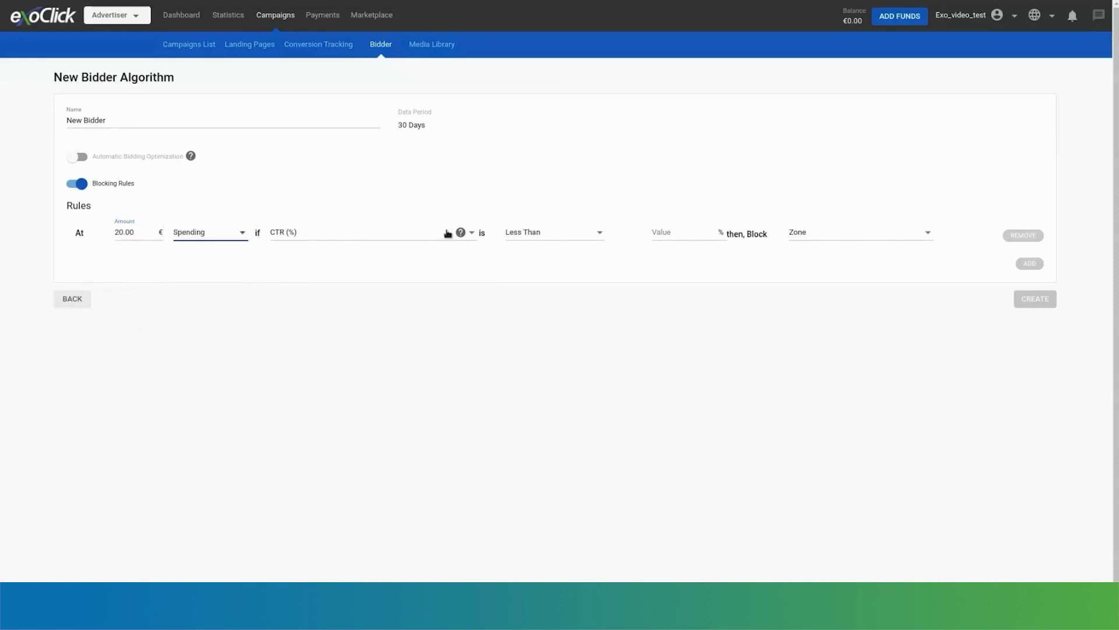
left_click(435, 243)
left_click(432, 279)
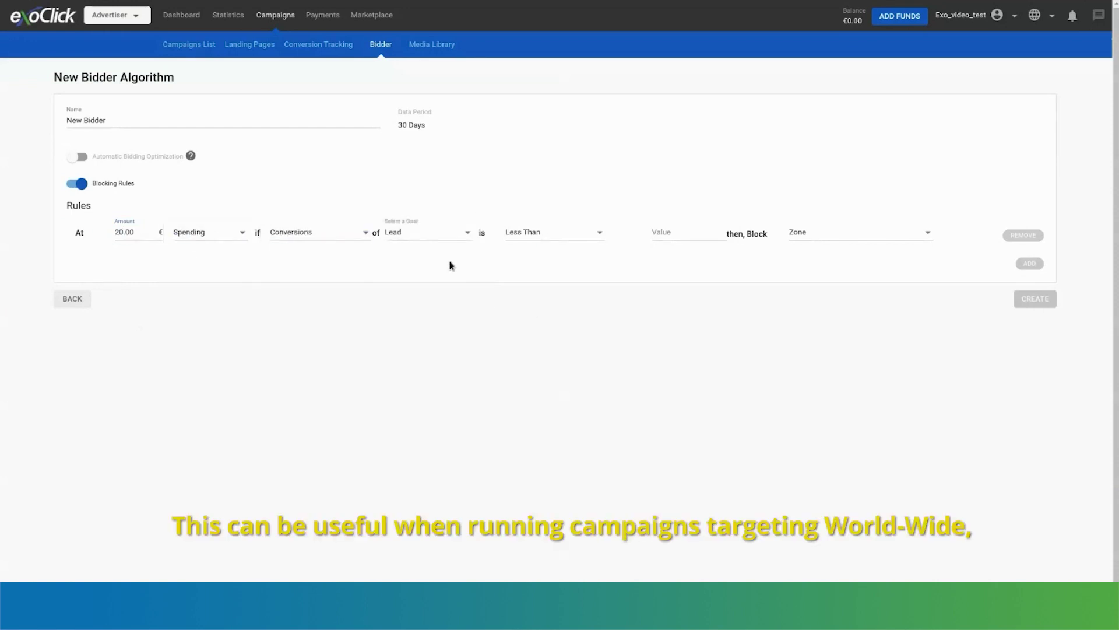
left_click(430, 234)
left_click(429, 279)
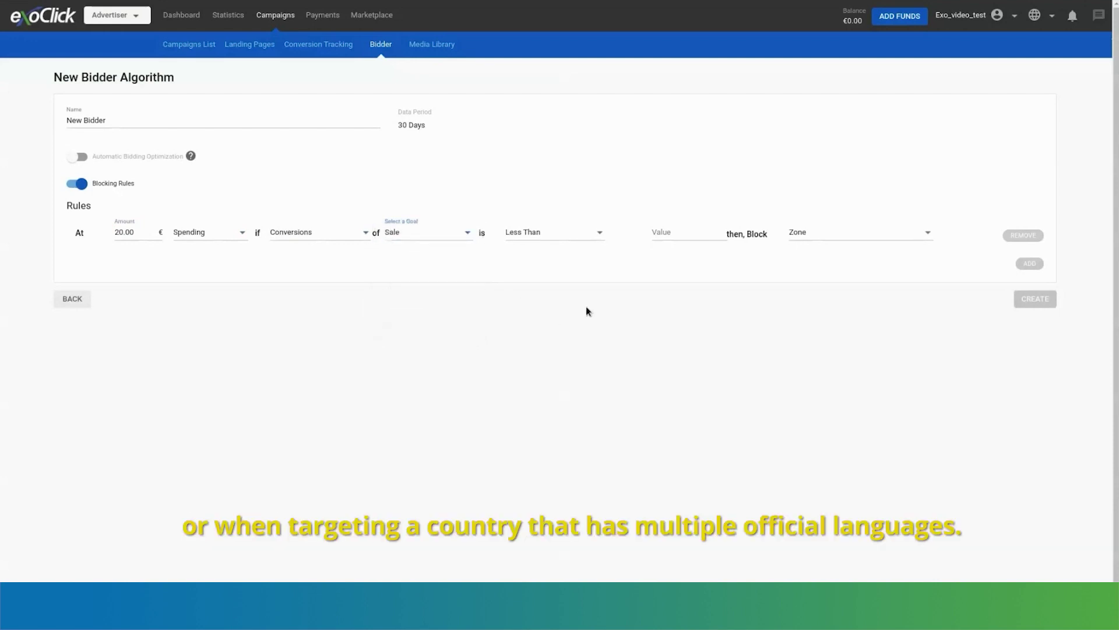
Step: Enter a comparison value of 1 and block Language, keeping Sale as the goal
left_click(675, 233)
type("1")
left_click(842, 234)
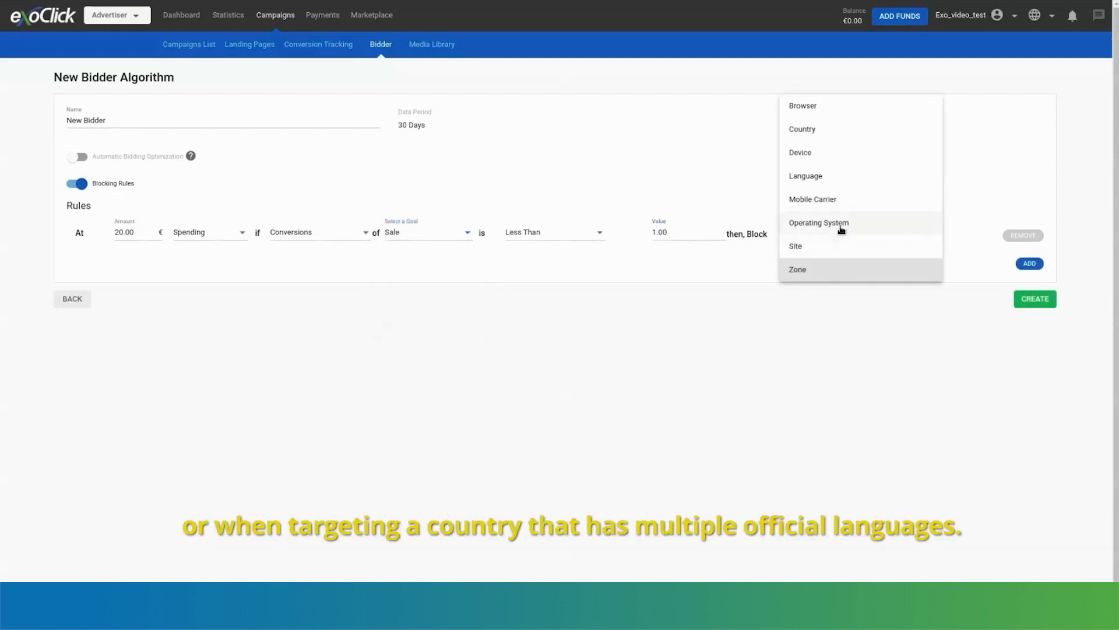
left_click(852, 177)
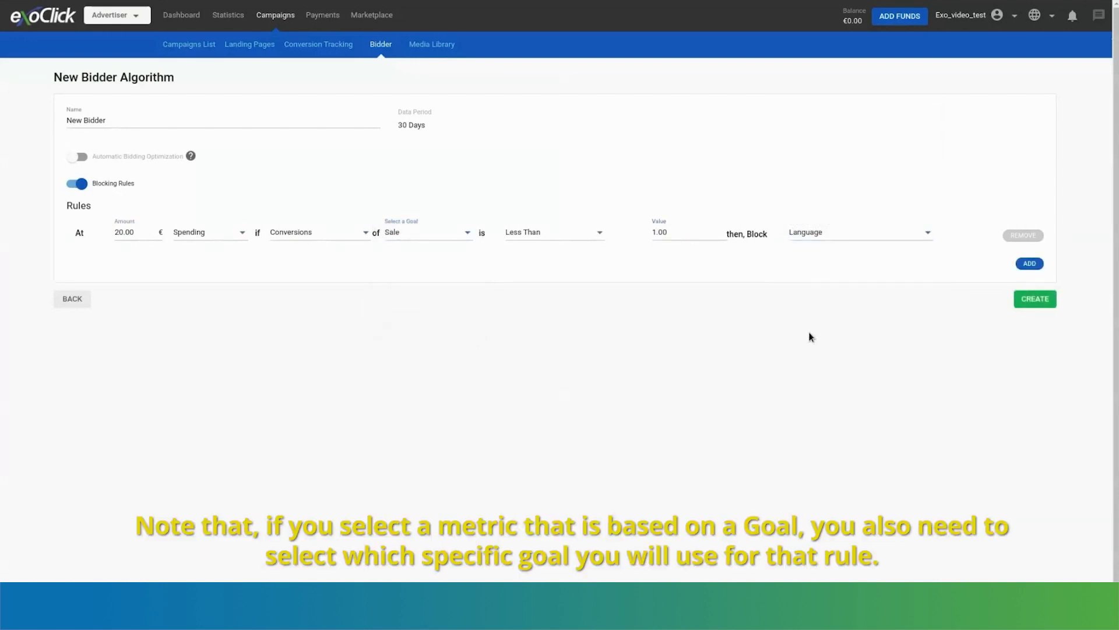
left_click(420, 237)
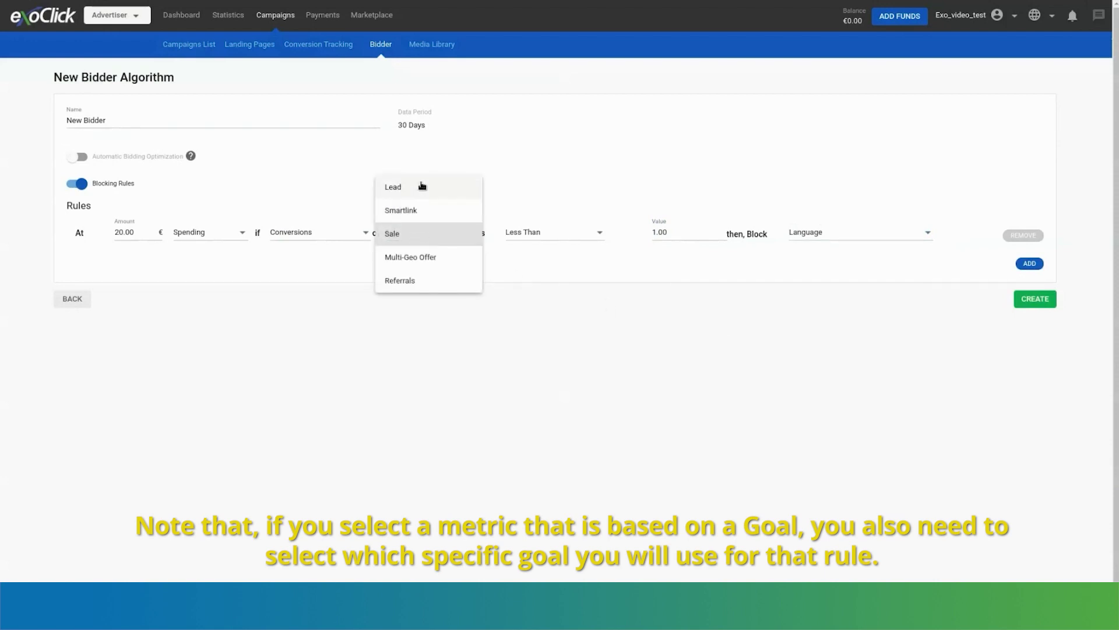
left_click(452, 343)
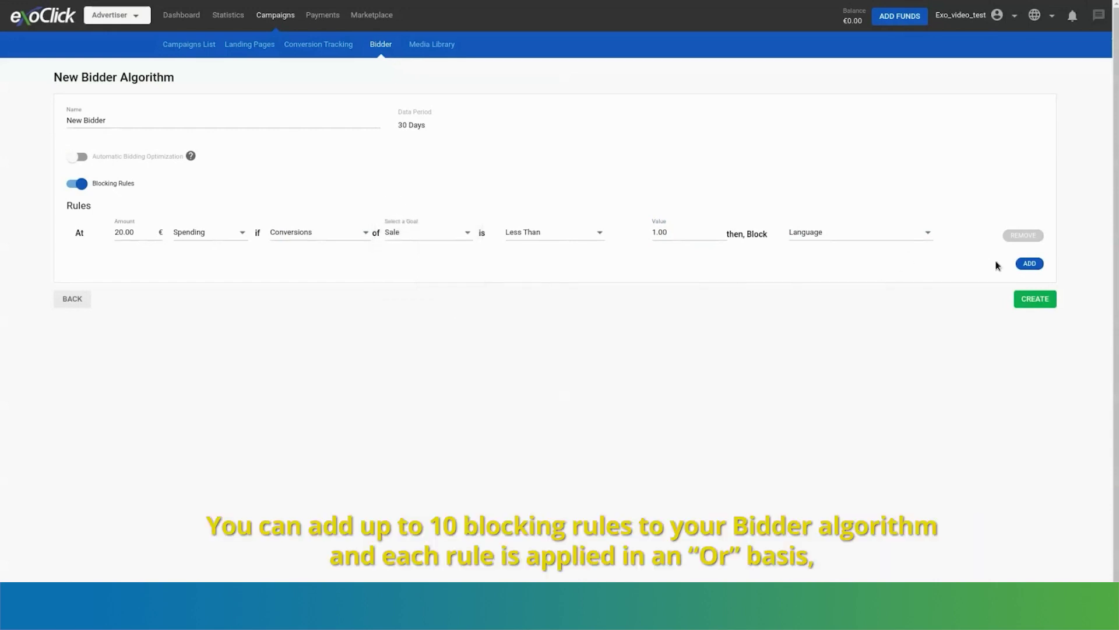
left_click(1030, 263)
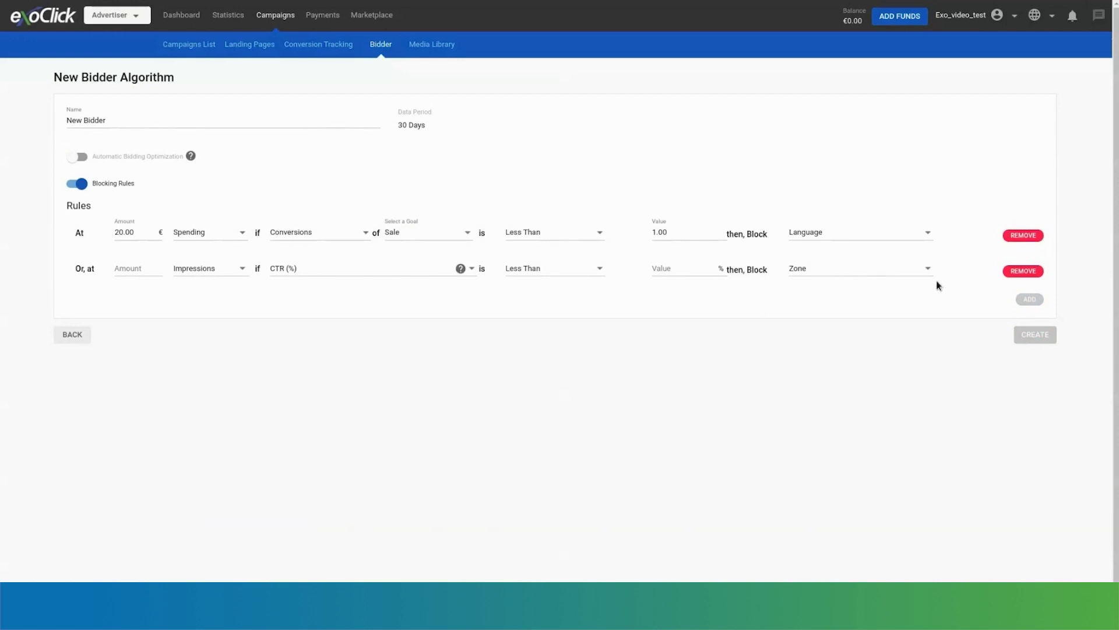
left_click(1007, 271)
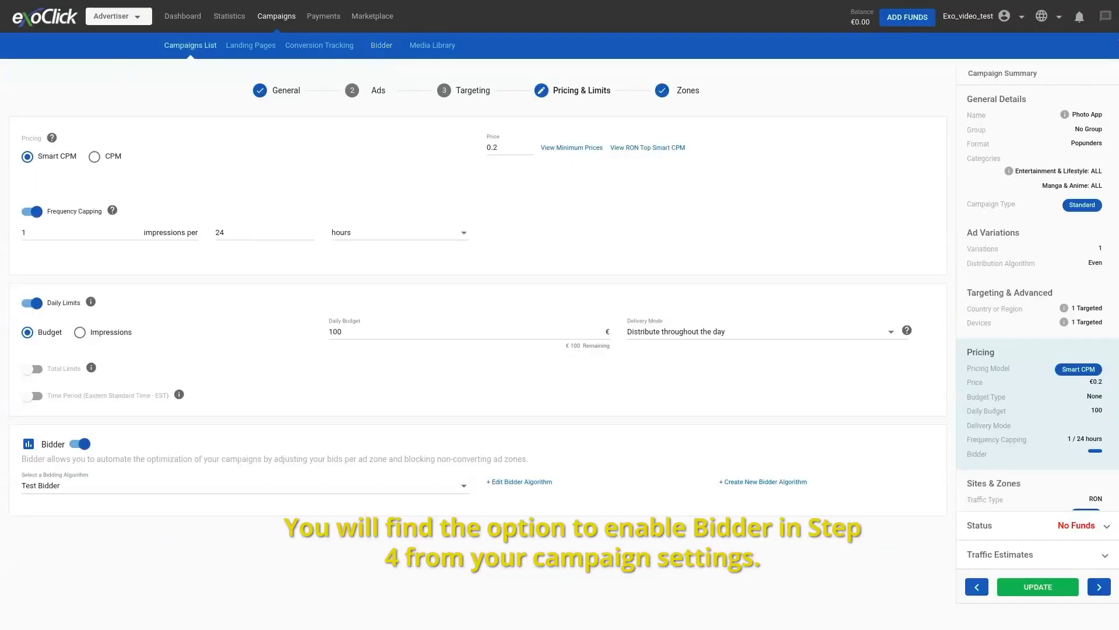
Step: Keep Test Bidder as the campaign's bidding algorithm, opening its settings and cancelling without changes
left_click(293, 487)
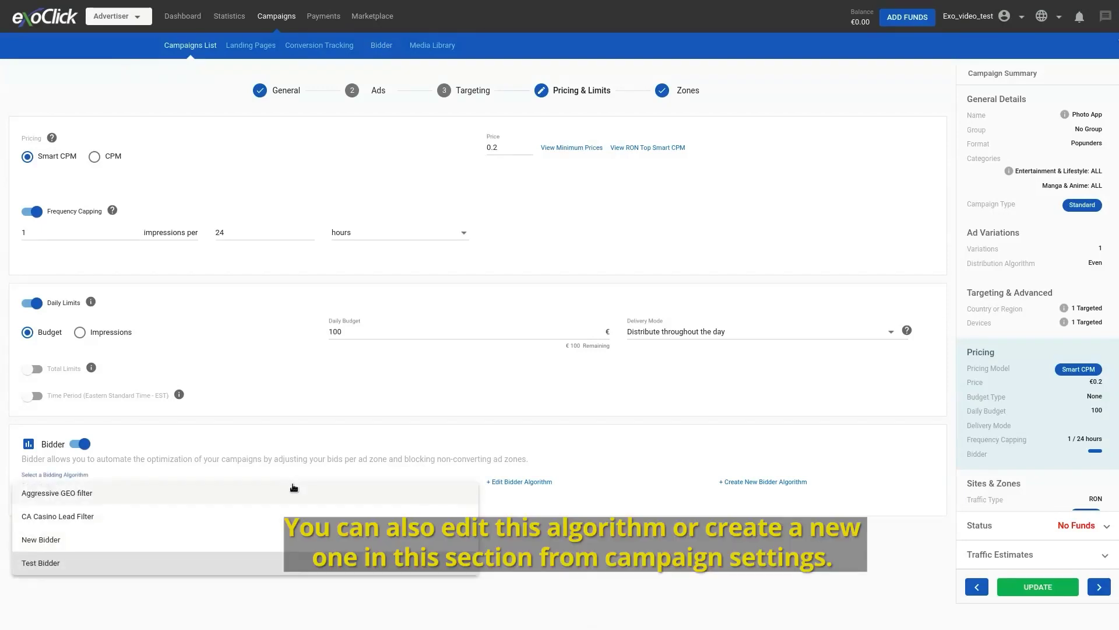
left_click(545, 495)
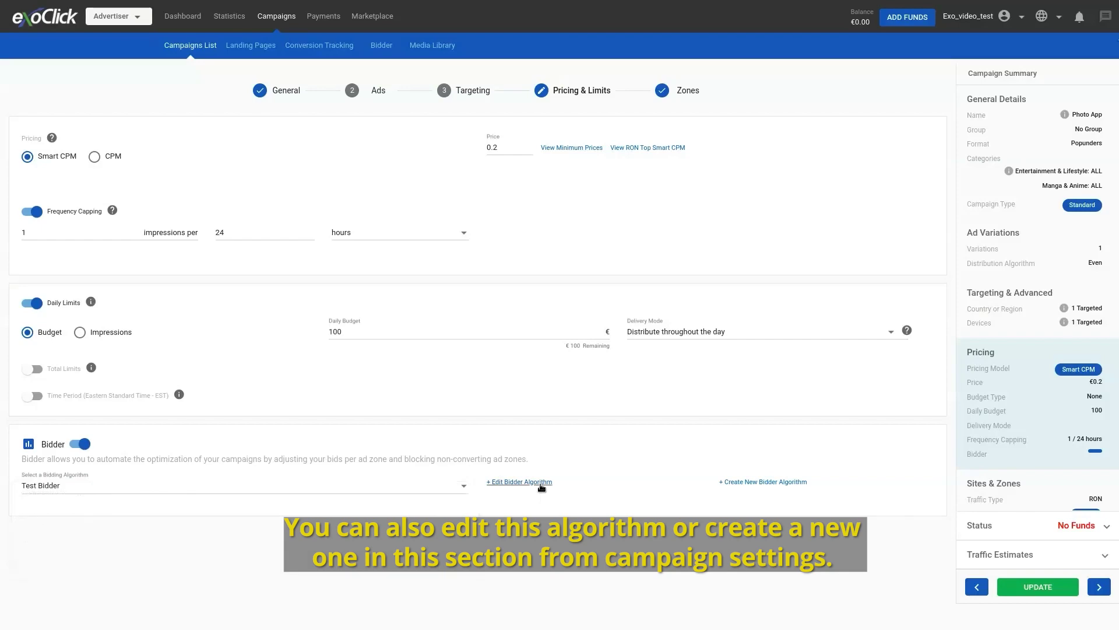
left_click(541, 484)
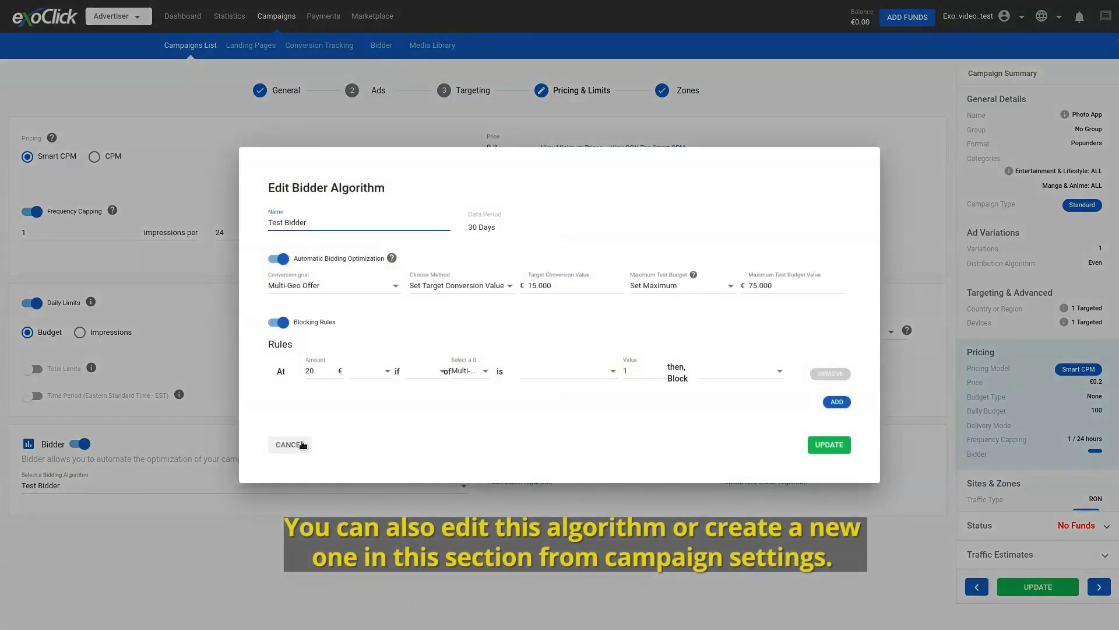
left_click(302, 445)
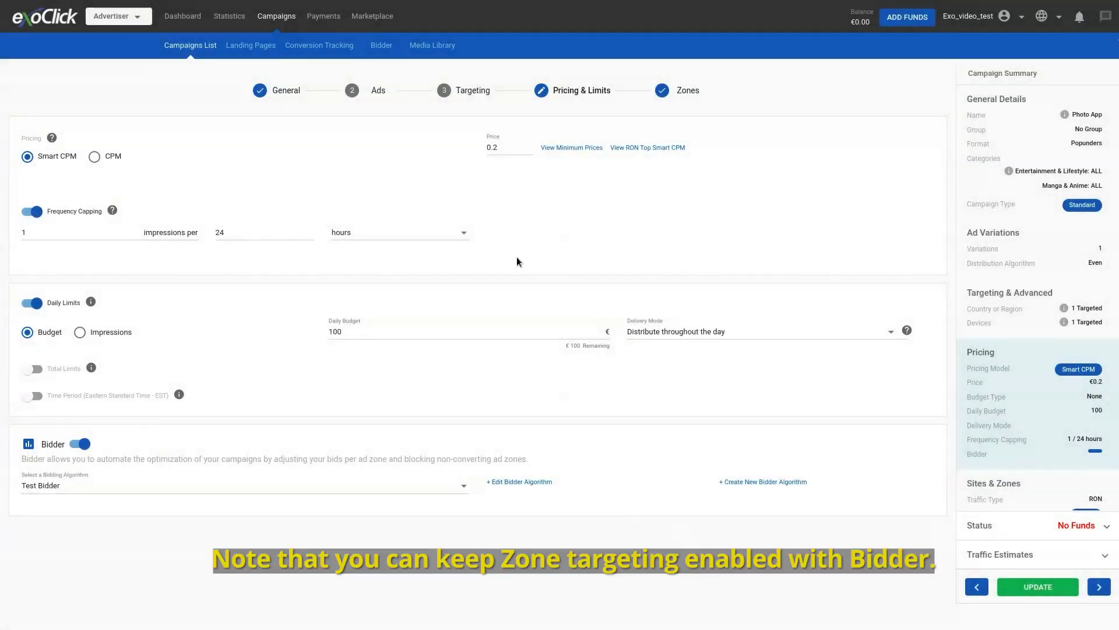
Step: Move to the campaign wizard's Zones step (step 5)
left_click(681, 105)
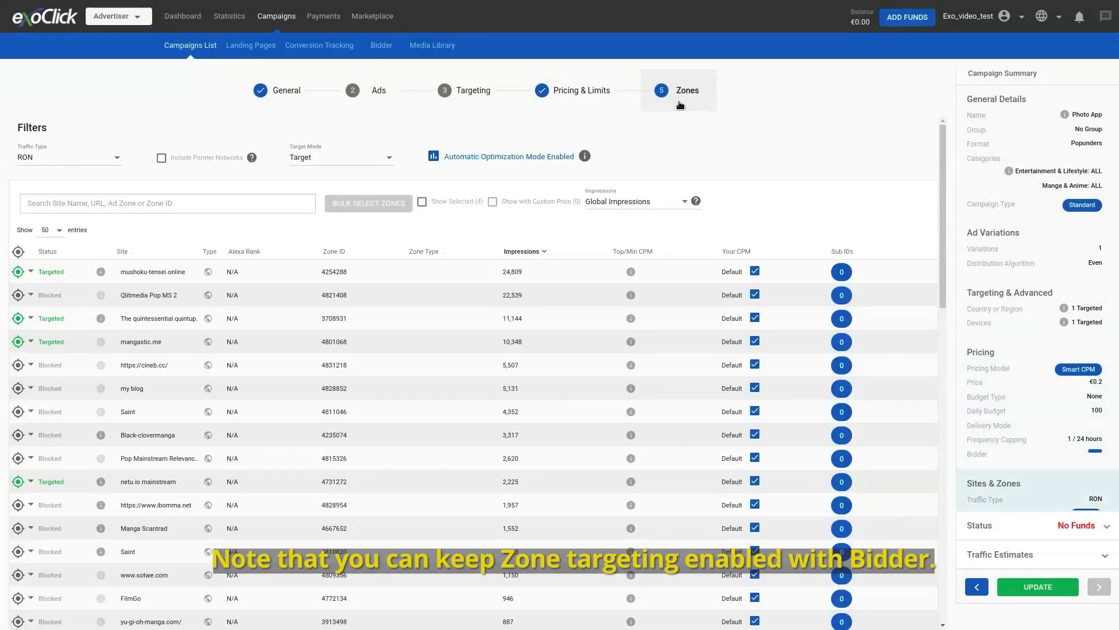